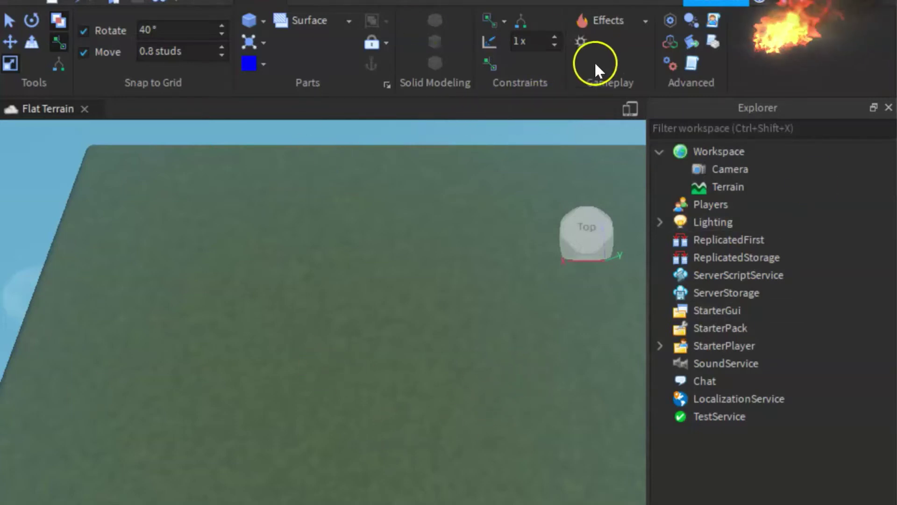
# Insert two block parts into the workspace and place the second one beside the first on the terrain
pyautogui.click(206, 2)
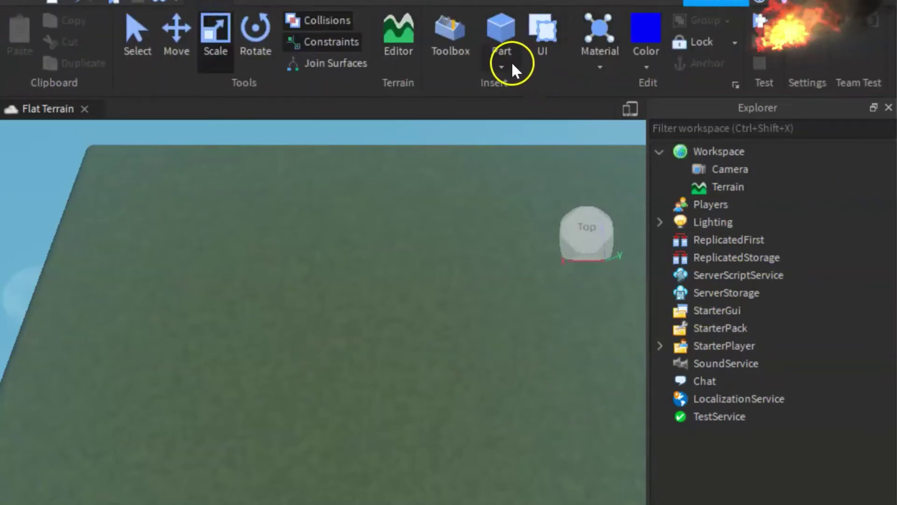
pyautogui.click(506, 35)
pyautogui.click(507, 35)
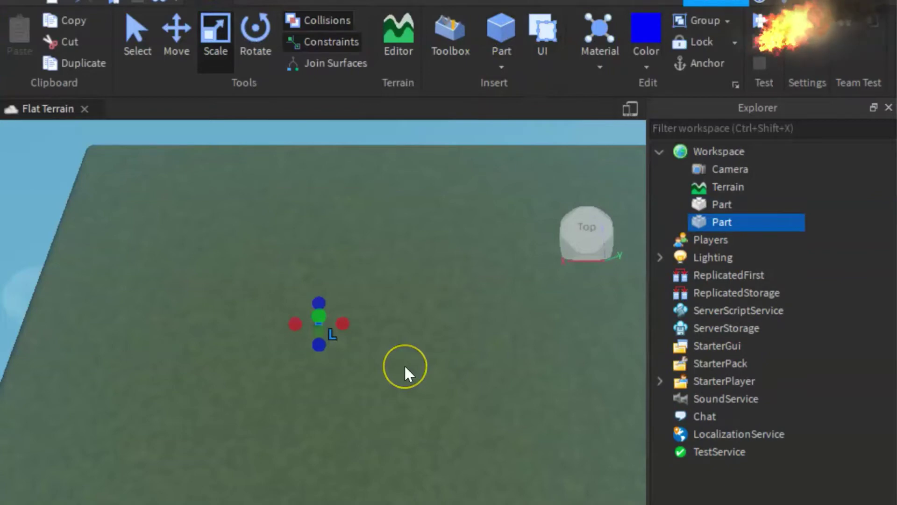
pyautogui.press('w')
pyautogui.moveTo(406, 368); pyautogui.dragTo(405, 367, button='right')
pyautogui.moveTo(407, 356); pyautogui.dragTo(264, 343)
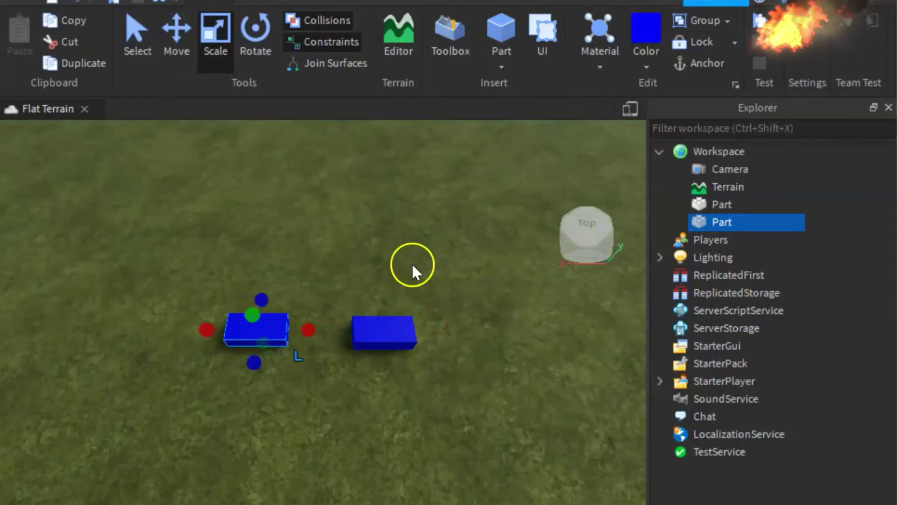
# Colour the selected part red and shift the blue part slightly back on the terrain
pyautogui.click(669, 22)
pyautogui.click(876, 225)
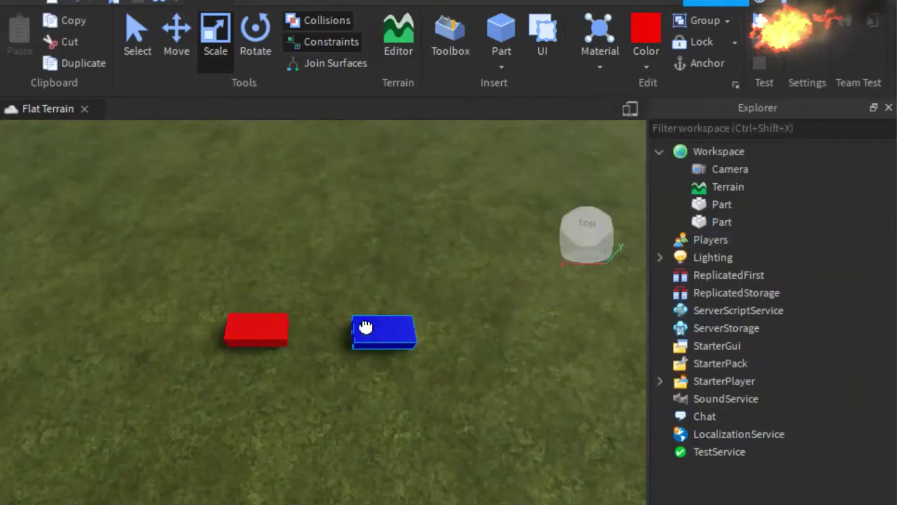
pyautogui.moveTo(366, 326); pyautogui.dragTo(363, 321)
# Rename the blue part as Portal 1
pyautogui.moveTo(726, 205)
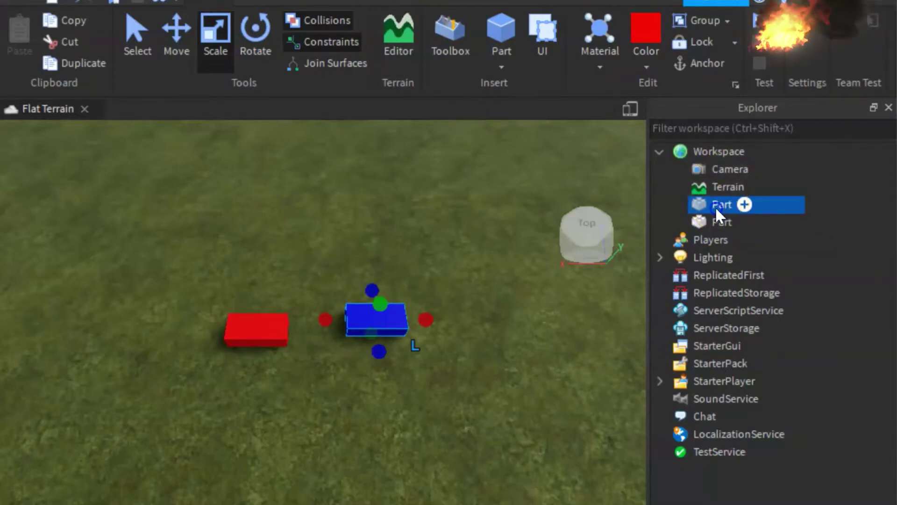
pyautogui.click(716, 208)
pyautogui.rightClick(715, 206)
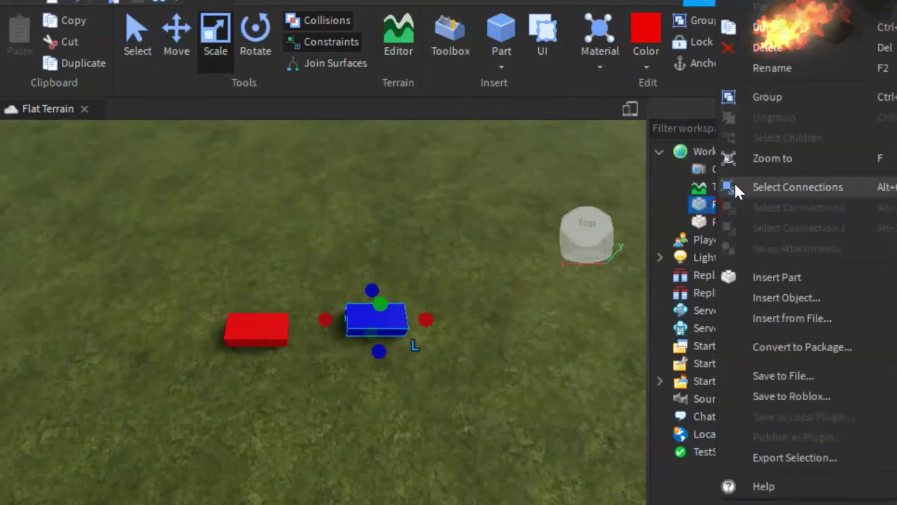
pyautogui.click(809, 75)
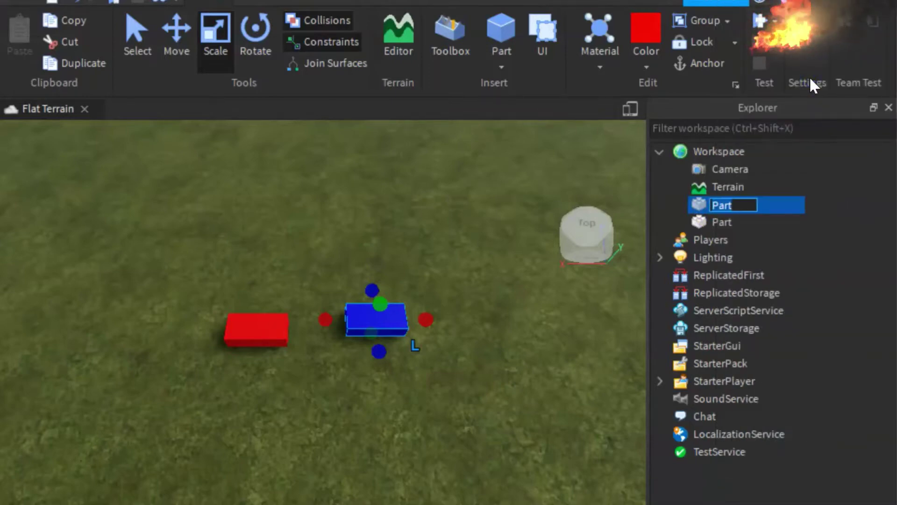
pyautogui.write('Port')
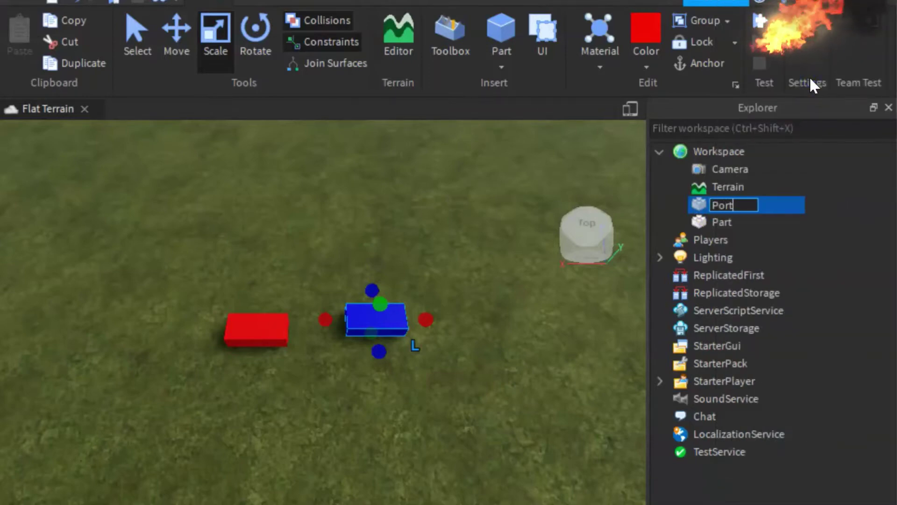
pyautogui.write('al 1')
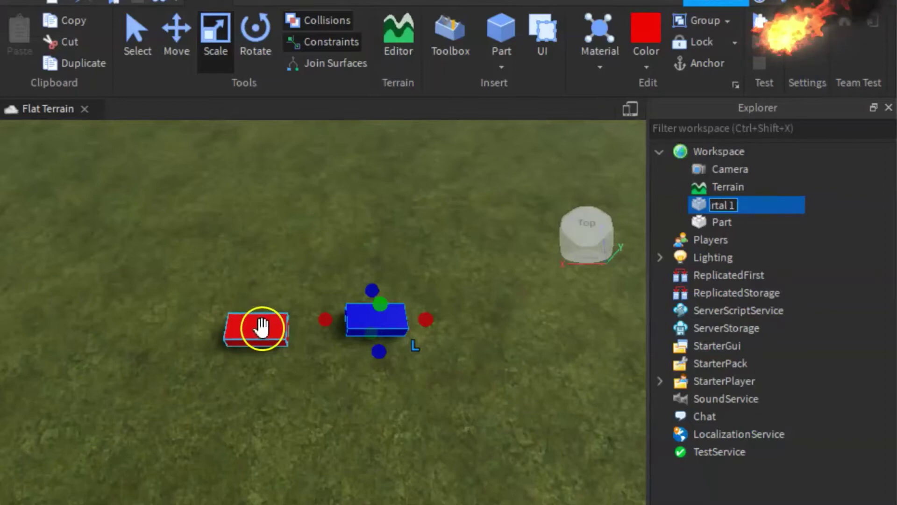
# Rename the red part as Portal 2
pyautogui.click(260, 323)
pyautogui.rightClick(723, 223)
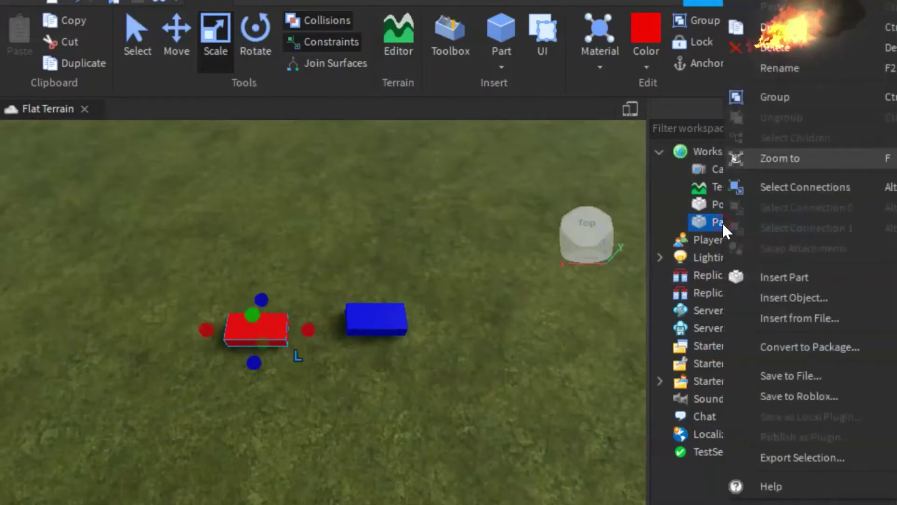
pyautogui.press('Escape')
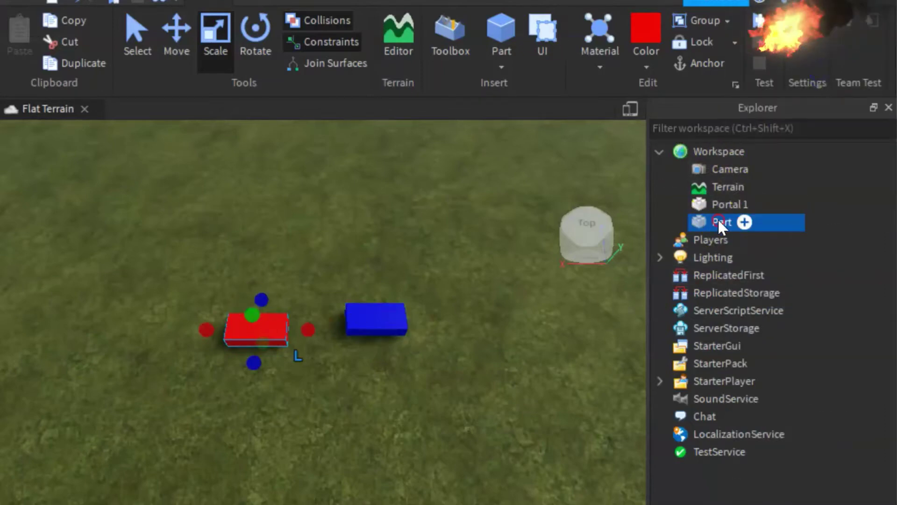
pyautogui.rightClick(718, 220)
pyautogui.click(815, 67)
pyautogui.write('Po')
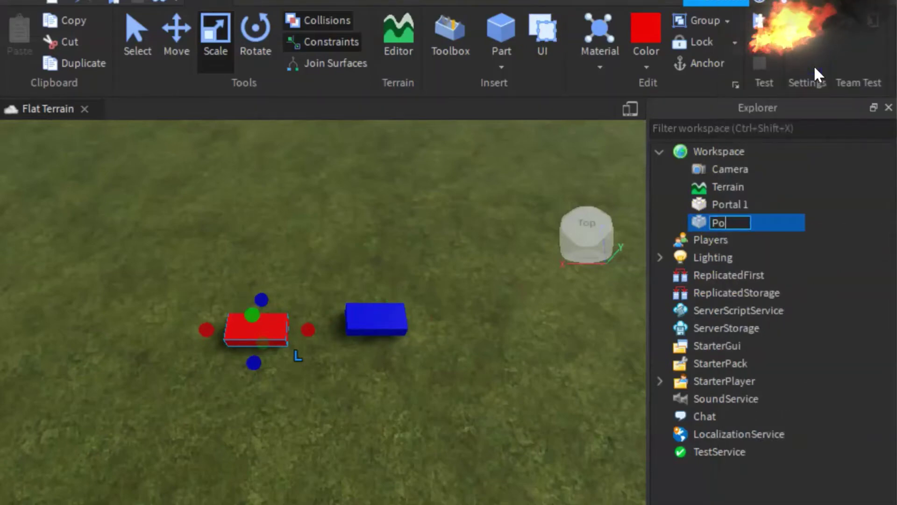
pyautogui.write('rtal ')
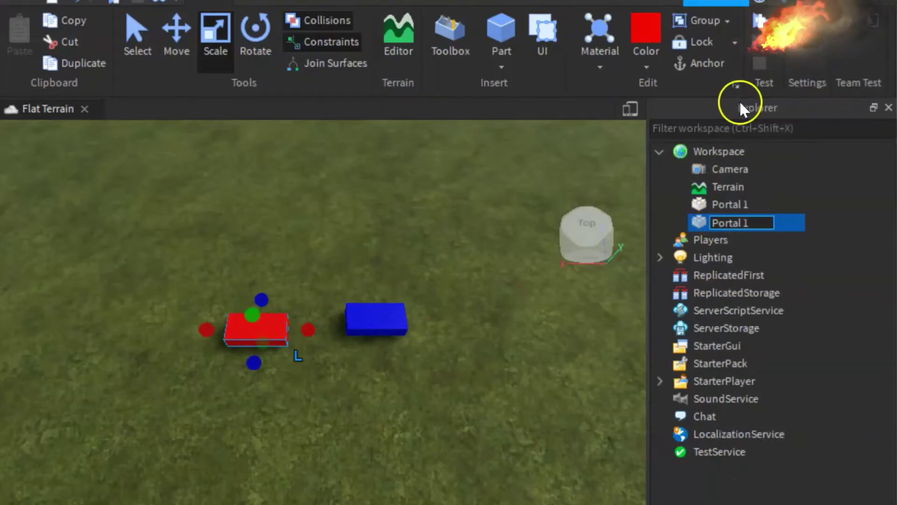
pyautogui.write('2')
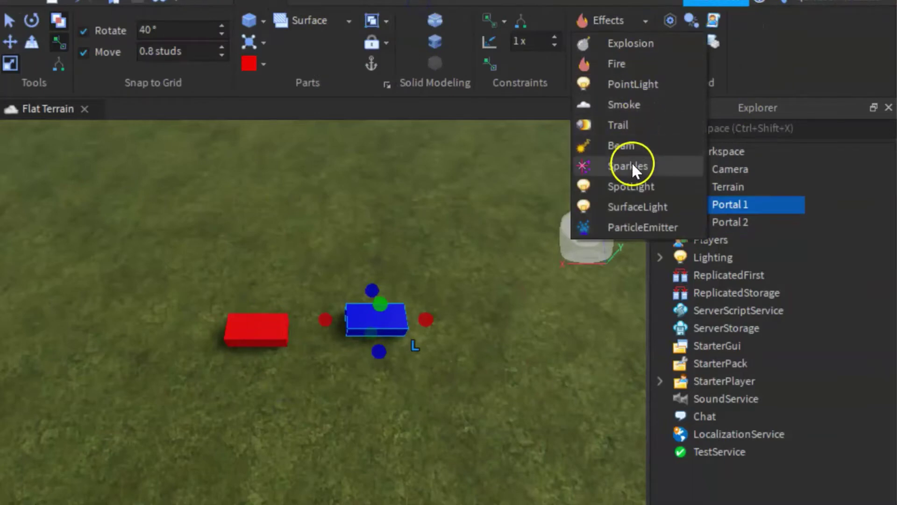
# Add a Sparkles effect to Portal 1 and Portal 2, and move the red part farther away from the blue one
pyautogui.click(632, 162)
pyautogui.click(256, 329)
pyautogui.click(626, 21)
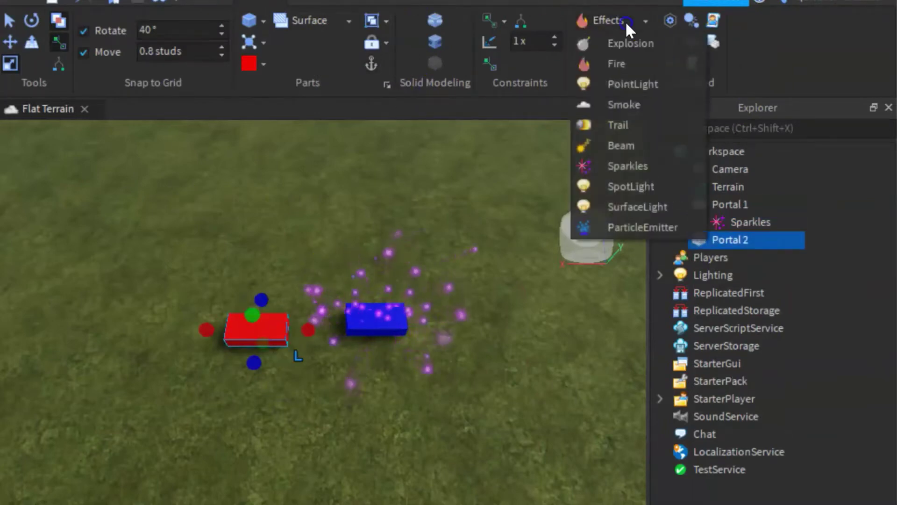
pyautogui.click(608, 166)
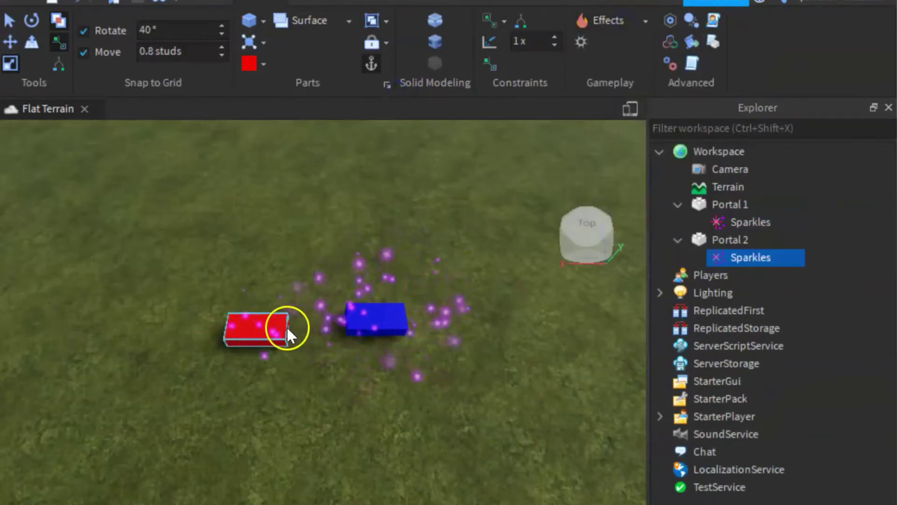
pyautogui.moveTo(287, 327); pyautogui.dragTo(93, 296)
pyautogui.press('a')
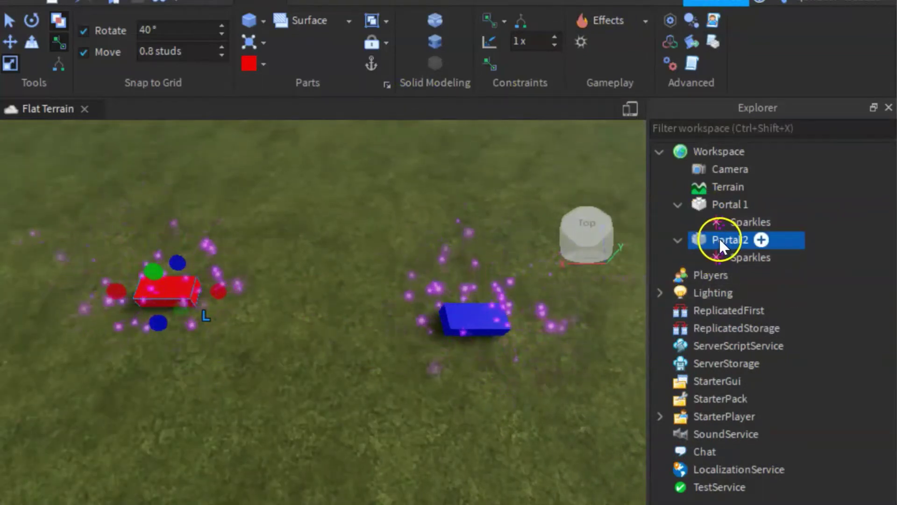
# Add a new Script inside the blue Portal 1 part
pyautogui.click(484, 312)
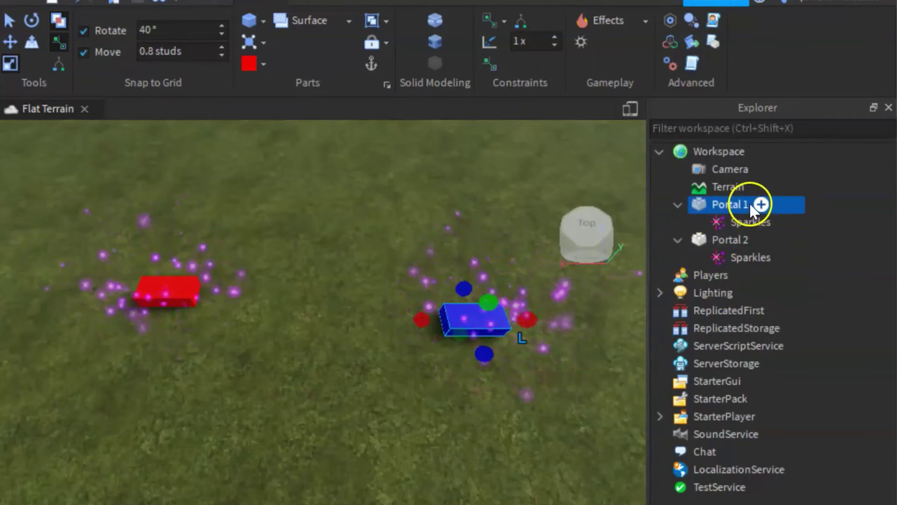
pyautogui.click(764, 206)
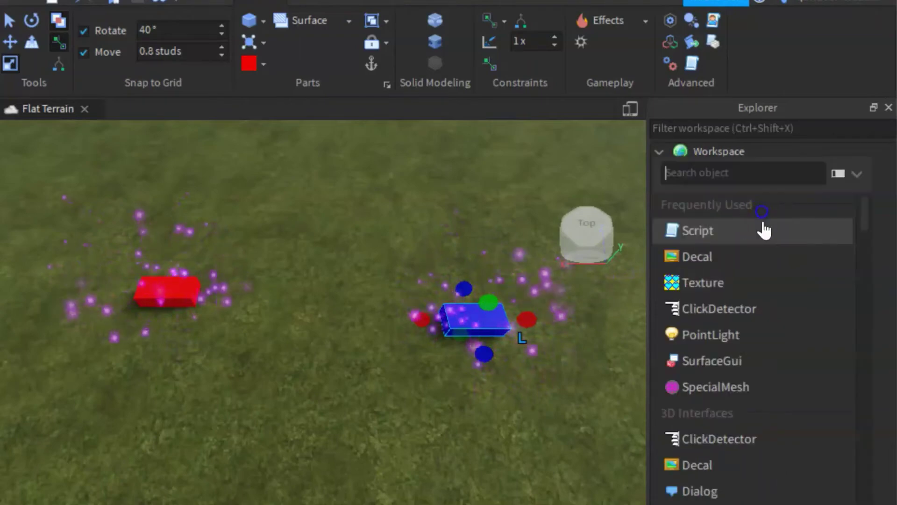
pyautogui.click(719, 226)
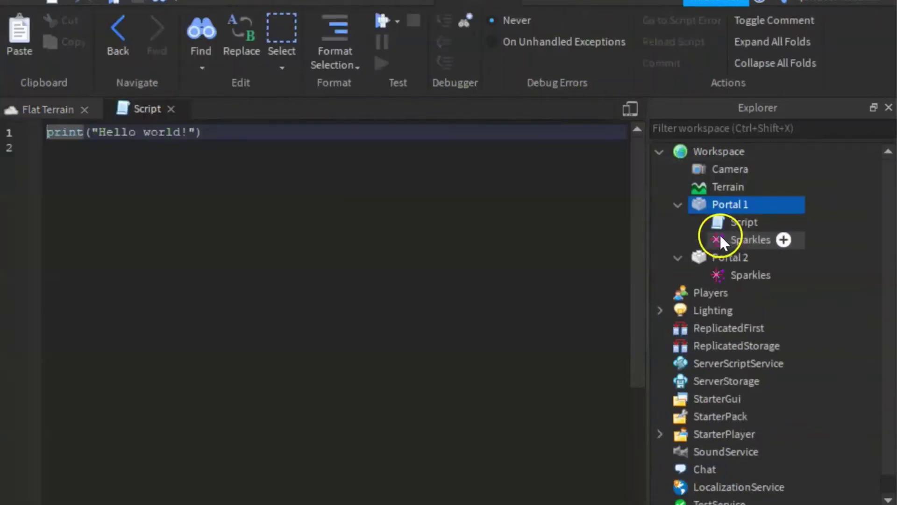
# Replace the default code in Portal 1's script with the touch-teleport code whose Teleport variable is "Portal 2"
pyautogui.moveTo(330, 135); pyautogui.dragTo(52, 116)
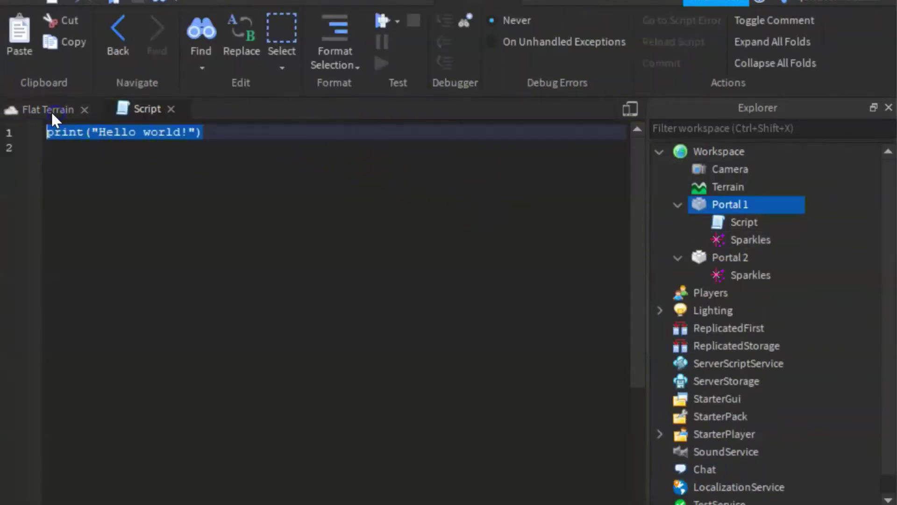
pyautogui.press('BackSpace')
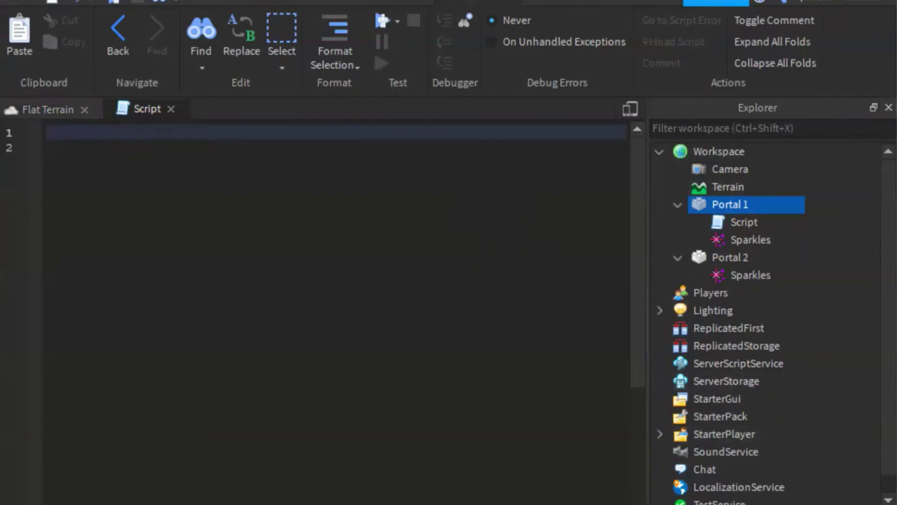
pyautogui.click(186, 448)
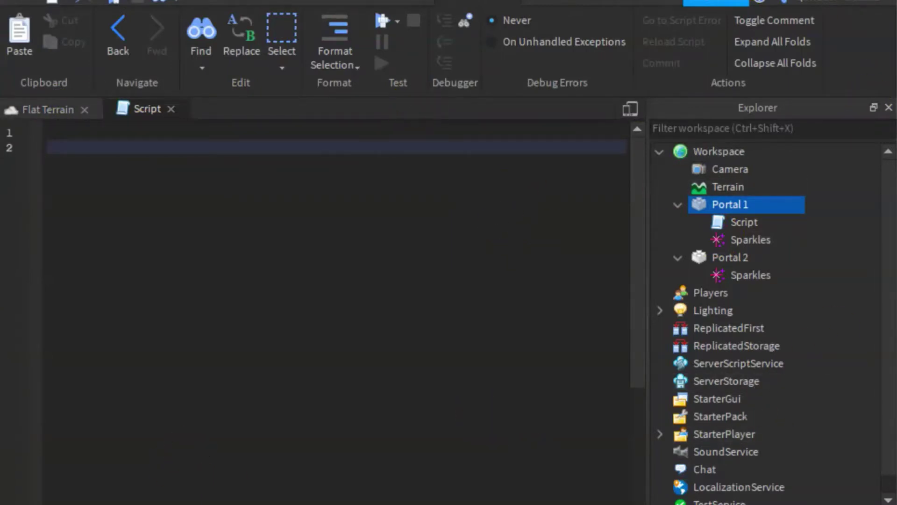
pyautogui.hotkey('ctrl', 'v')
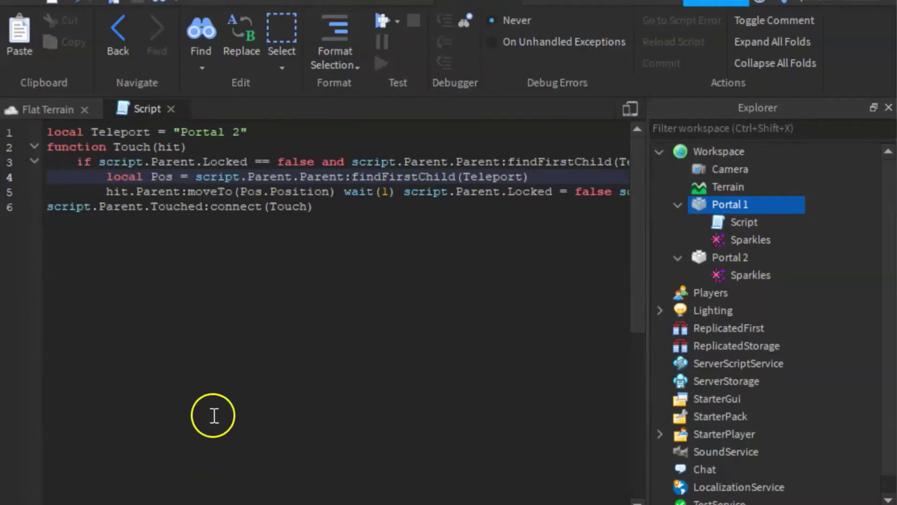
# Copy all the code from Portal 1's script and add a new Script inside Portal 2
pyautogui.moveTo(180, 504); pyautogui.dragTo(140, 504)
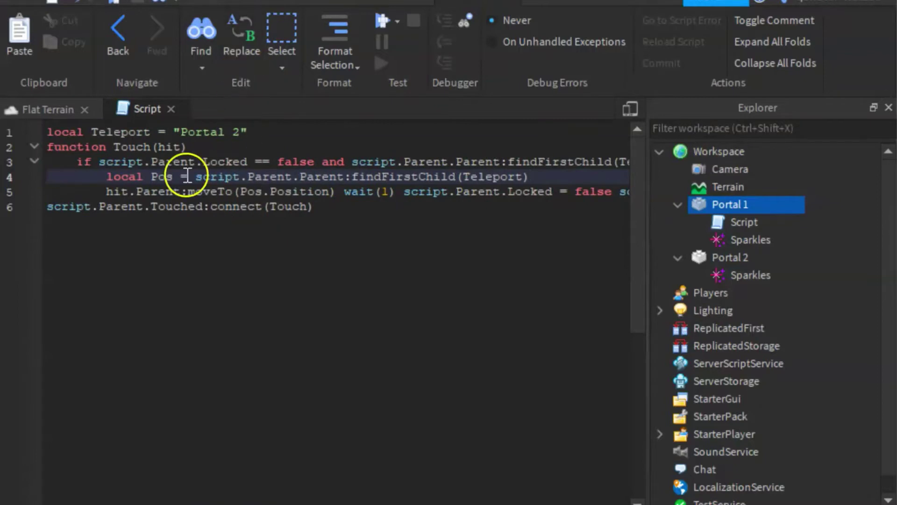
pyautogui.moveTo(41, 136); pyautogui.dragTo(390, 260)
pyautogui.hotkey('ctrl', 'c')
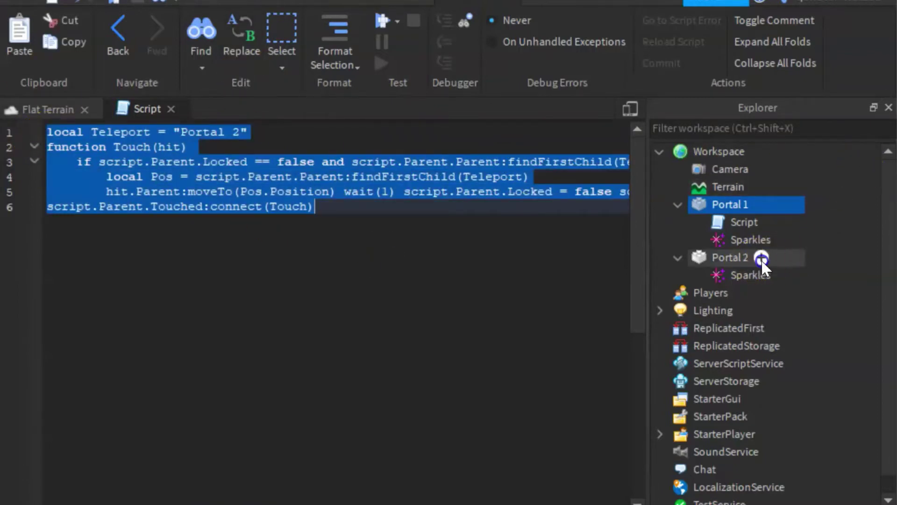
pyautogui.click(761, 258)
pyautogui.click(724, 246)
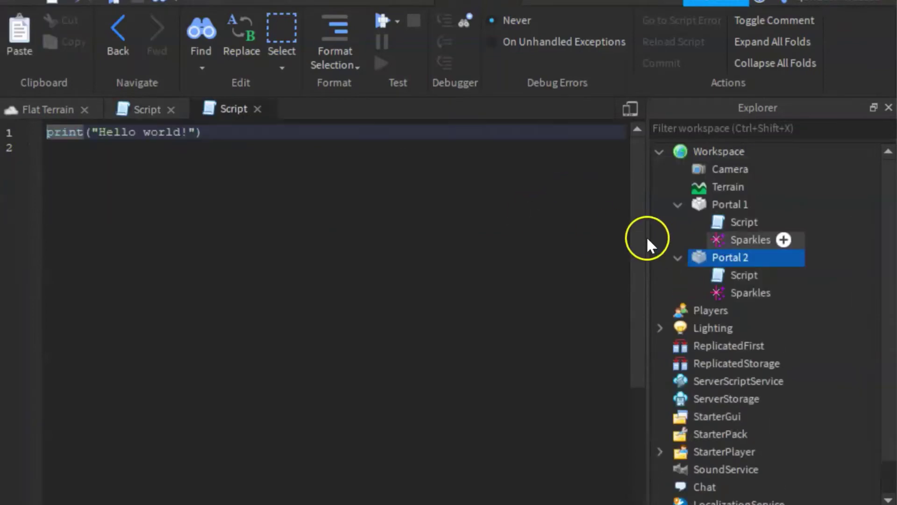
# Replace the default code in Portal 2's script with the copied teleport code
pyautogui.click(80, 148)
pyautogui.press('BackSpace')
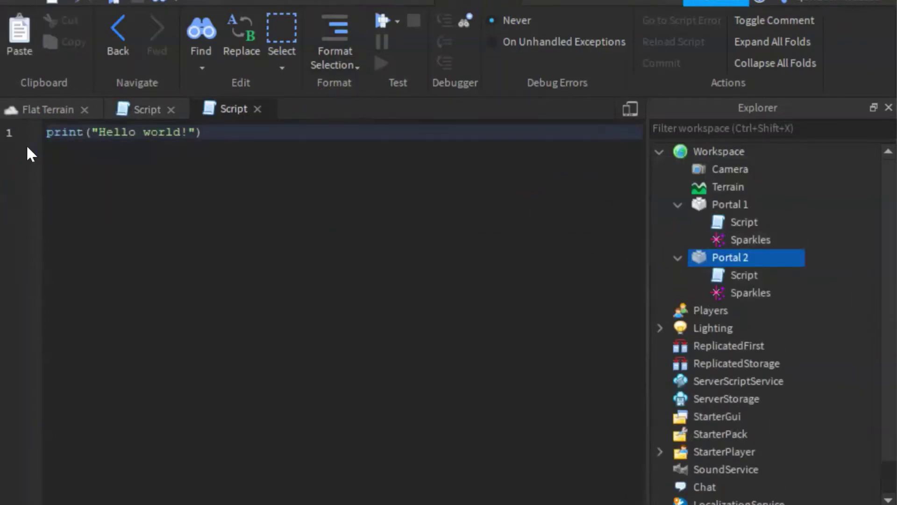
pyautogui.press('BackSpace')
pyautogui.press('BackSpace')
pyautogui.press('BackSpace')
pyautogui.press('BackSpace')
pyautogui.press('BackSpace')
pyautogui.press('BackSpace')
pyautogui.press('BackSpace')
pyautogui.press('BackSpace')
pyautogui.press('BackSpace')
pyautogui.press('BackSpace')
pyautogui.press('BackSpace')
pyautogui.press('BackSpace')
pyautogui.press('BackSpace')
pyautogui.press('BackSpace')
pyautogui.press('BackSpace')
pyautogui.press('BackSpace')
pyautogui.press('BackSpace')
pyautogui.press('BackSpace')
pyautogui.press('BackSpace')
pyautogui.press('BackSpace')
pyautogui.hotkey('ctrl', 'v')
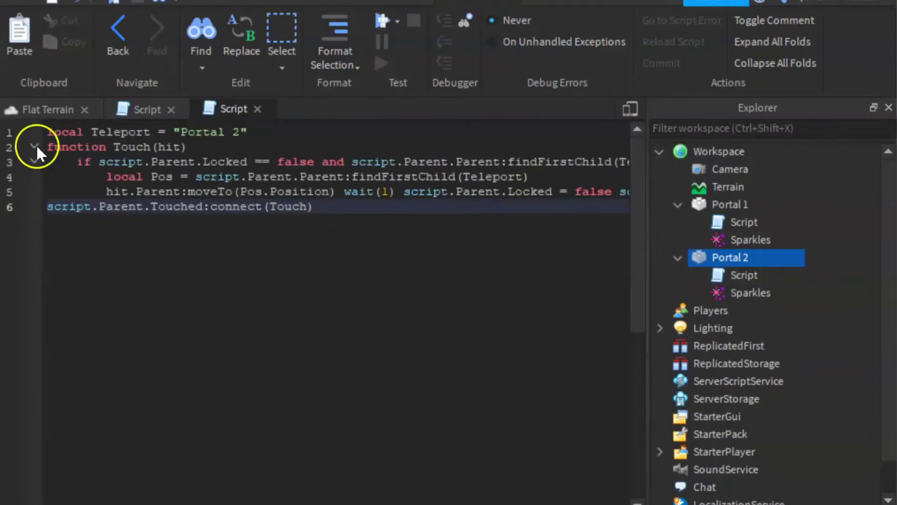
# Set the Teleport variable in Portal 2's script to "Portal 1"
pyautogui.doubleClick(238, 132)
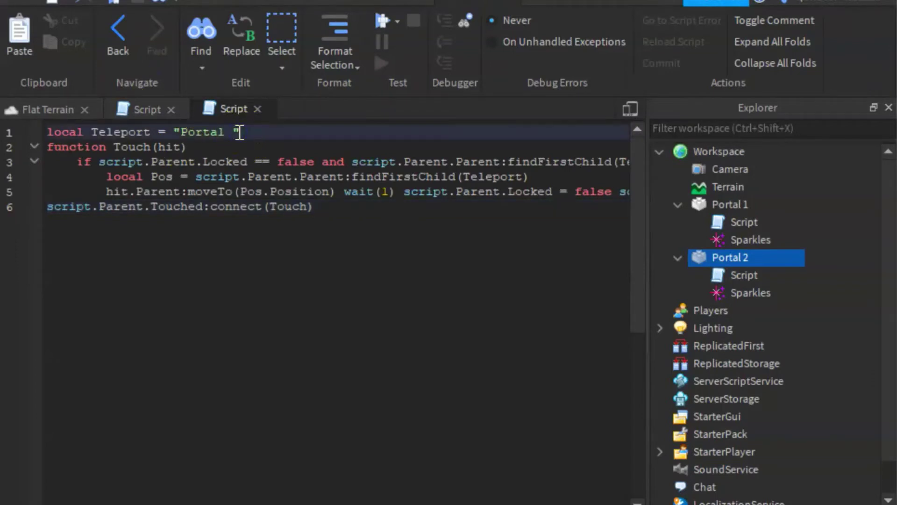
pyautogui.write('1')
pyautogui.click(245, 307)
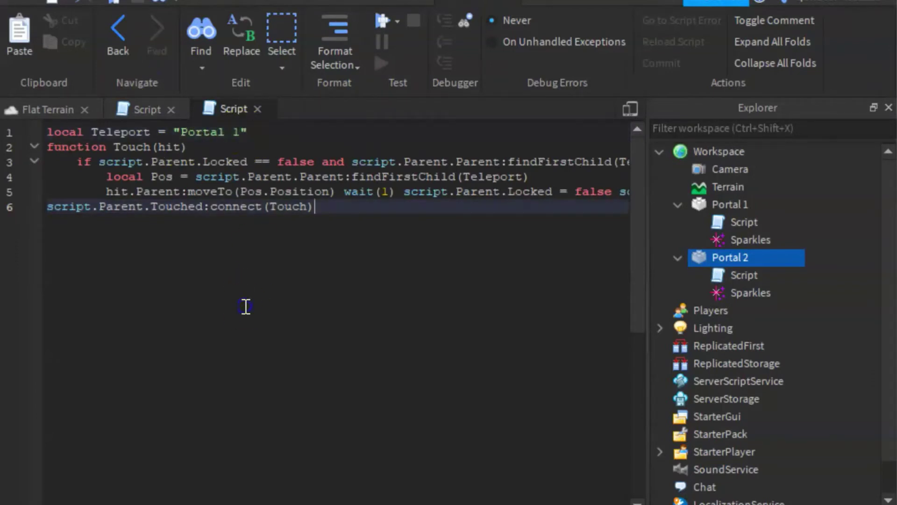
# Return to the Flat Terrain view, playtest the place by walking the character around, and close the Toolbox
pyautogui.click(35, 108)
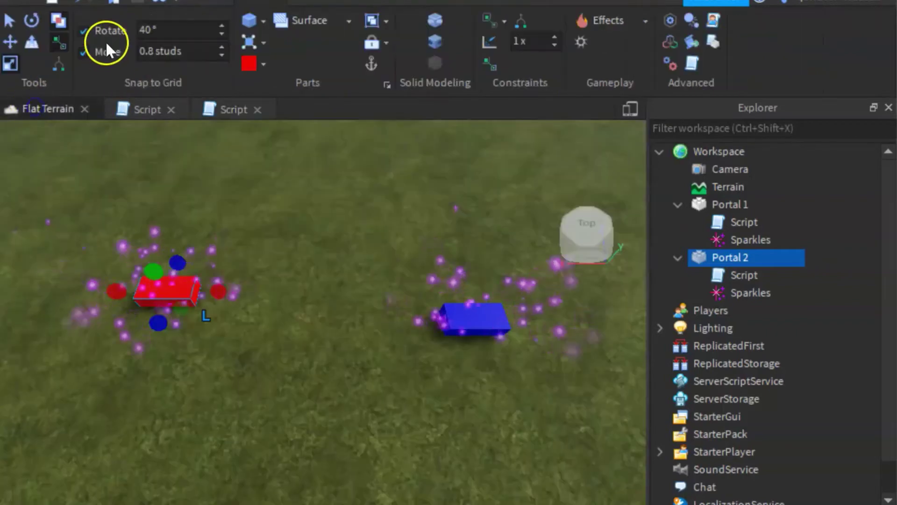
pyautogui.click(116, 5)
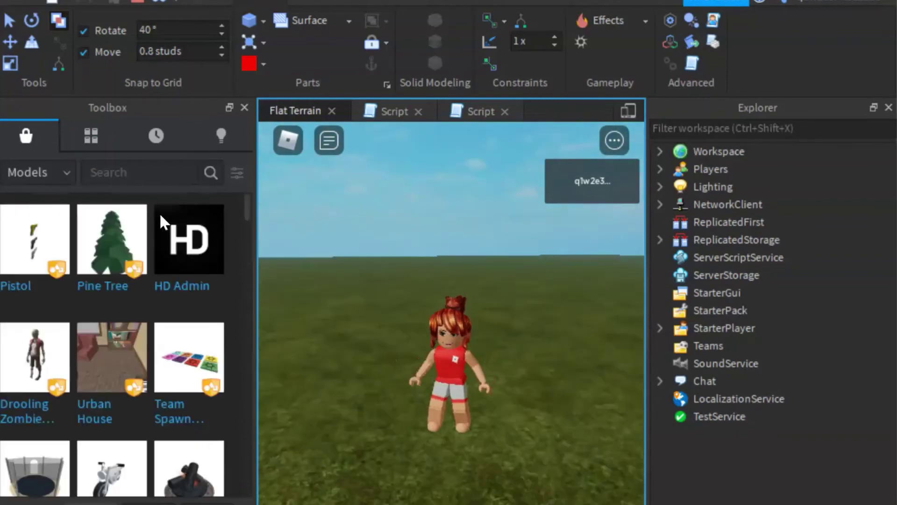
pyautogui.press('d')
pyautogui.press('w')
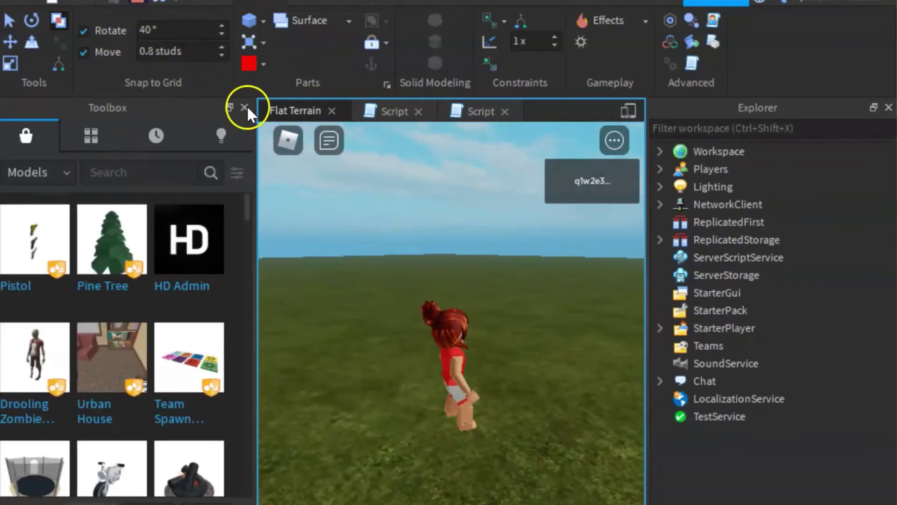
pyautogui.click(244, 109)
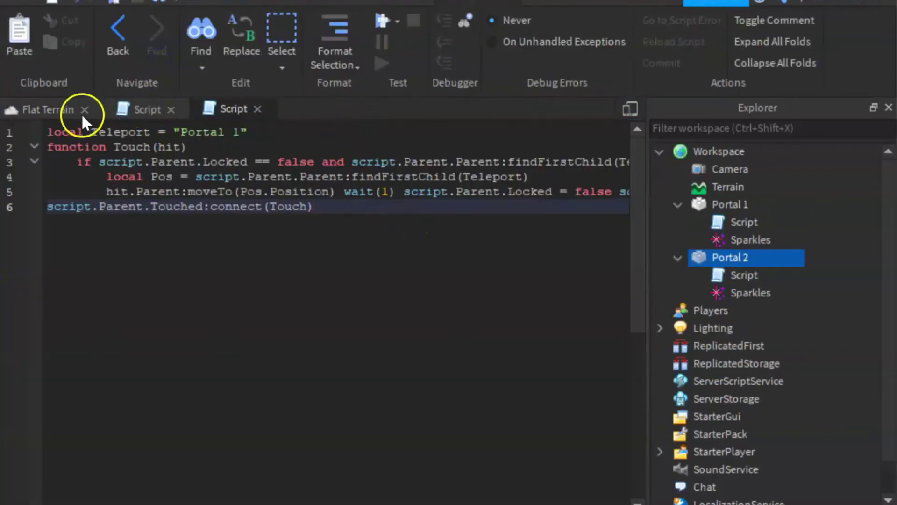
# Return to the Flat Terrain view, move blue Portal 1 to the terrain's far corner, and reposition red Portal 2 on the grass away from it
pyautogui.click(53, 107)
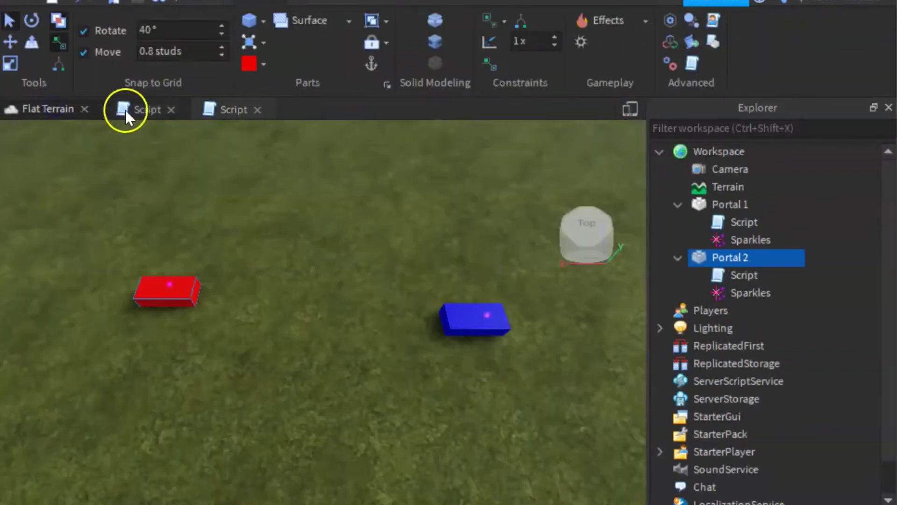
pyautogui.click(284, 276)
pyautogui.scroll(-5, 497, 200)
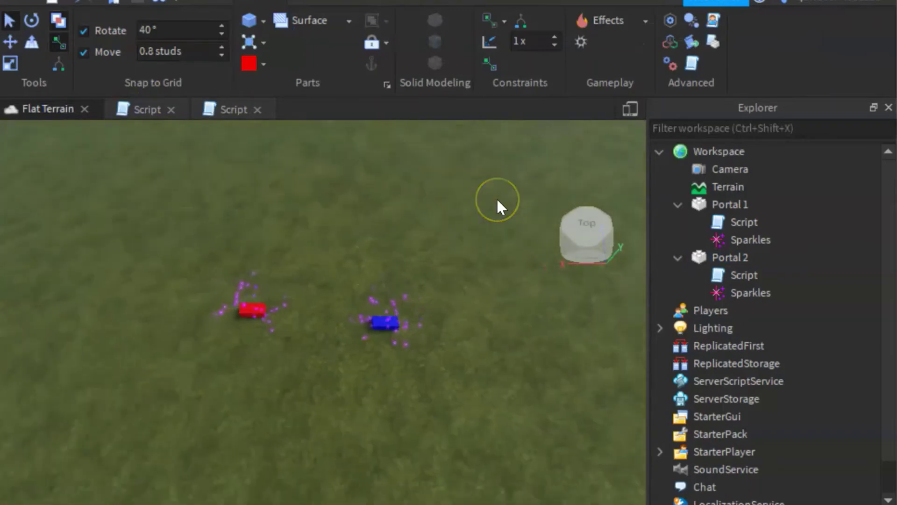
pyautogui.scroll(-5, 498, 200)
pyautogui.moveTo(498, 200); pyautogui.dragTo(497, 200, button='right')
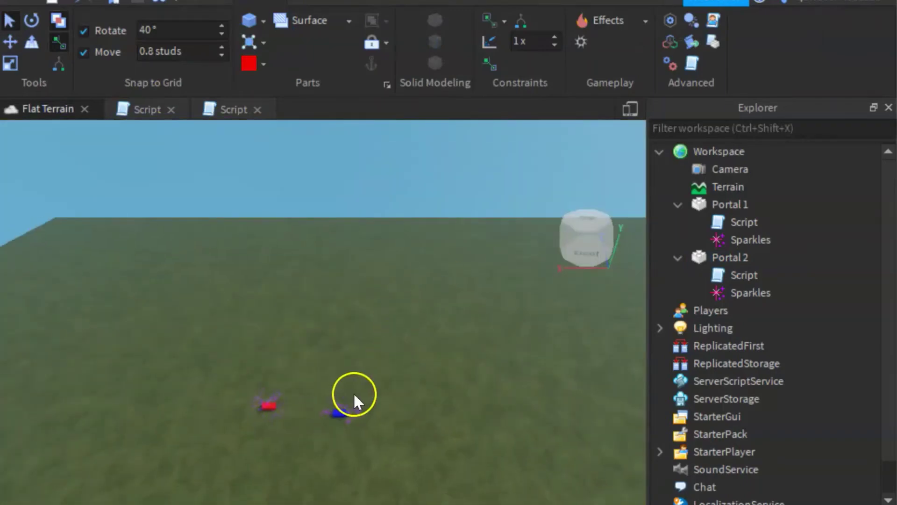
pyautogui.click(340, 413)
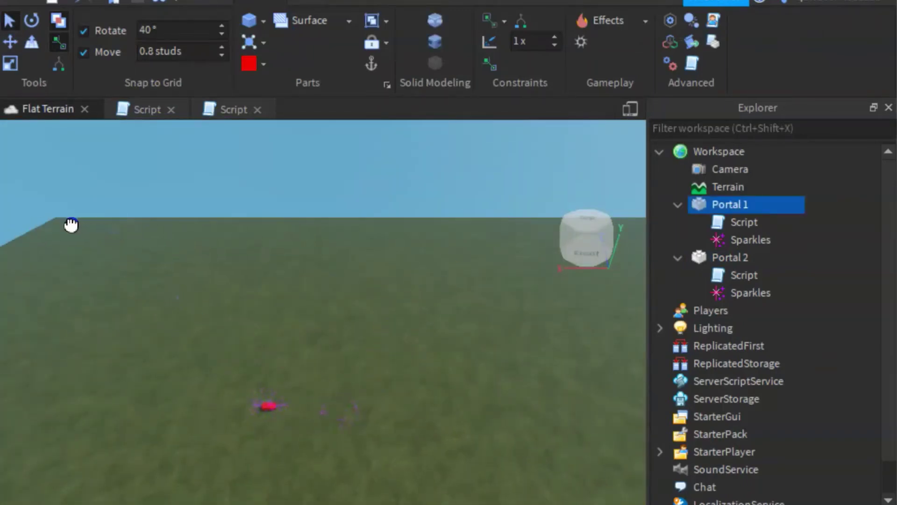
pyautogui.moveTo(270, 405); pyautogui.dragTo(401, 423)
pyautogui.press('f')
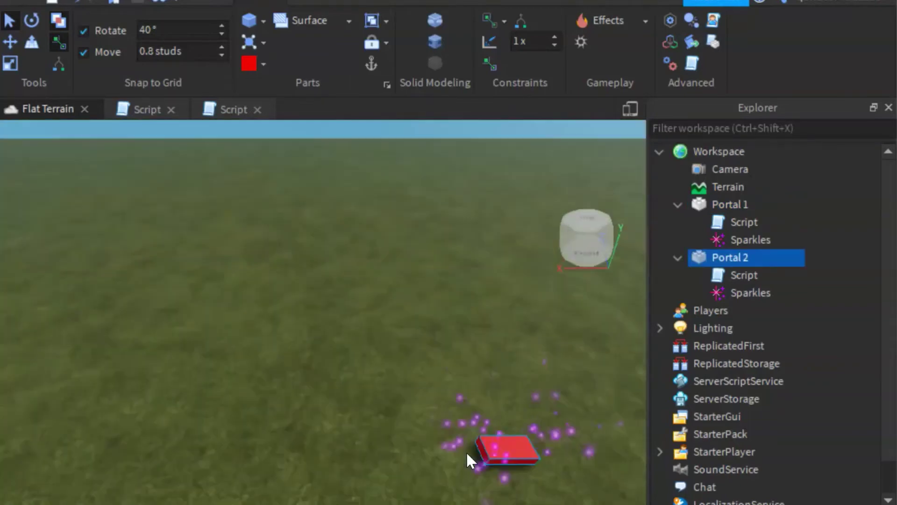
# Insert a SpawnLocation near Portal 2 and run a short playtest of the place, closing the Toolbox
pyautogui.click(581, 45)
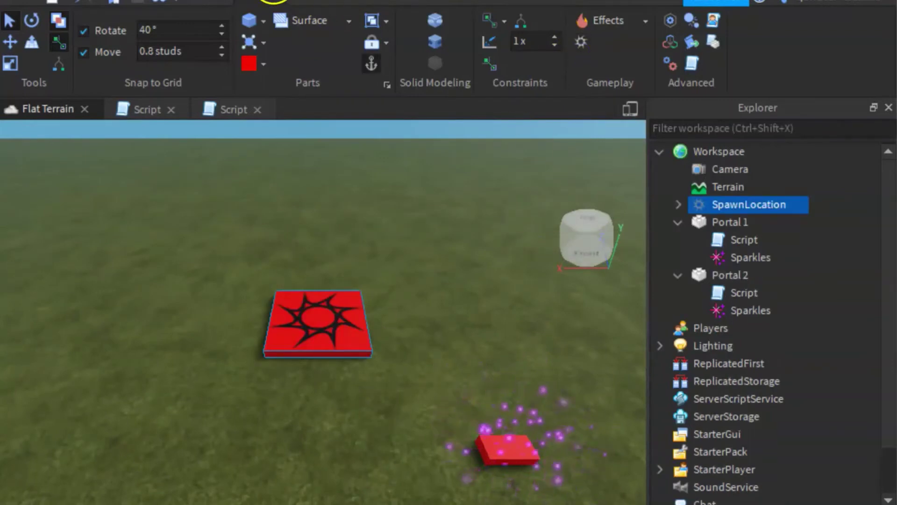
pyautogui.click(120, 6)
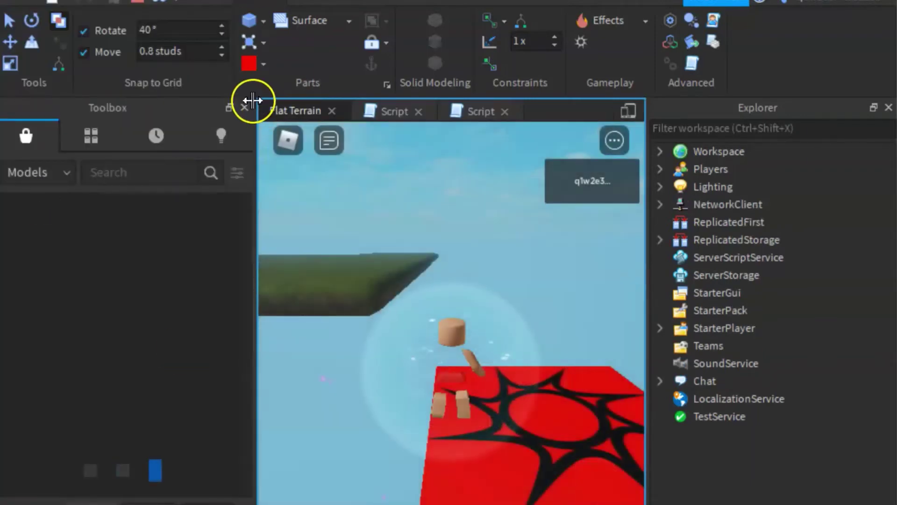
pyautogui.click(244, 108)
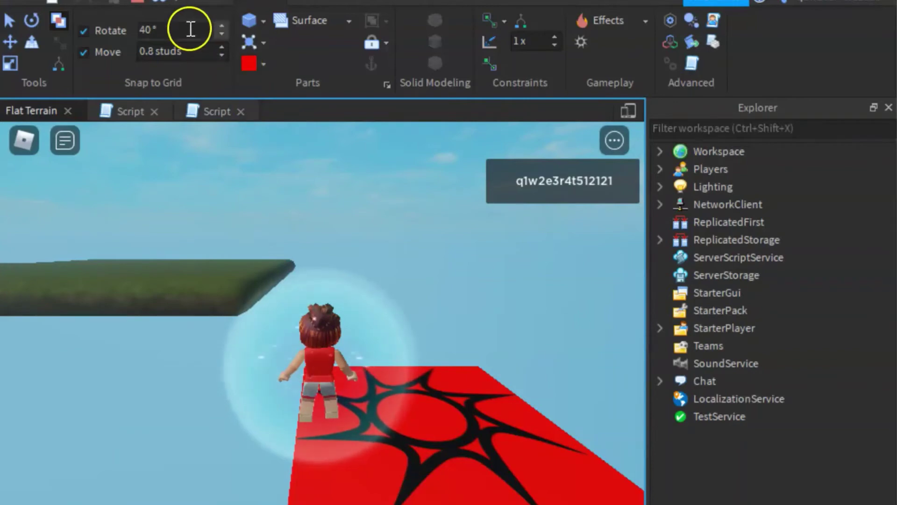
pyautogui.click(146, 4)
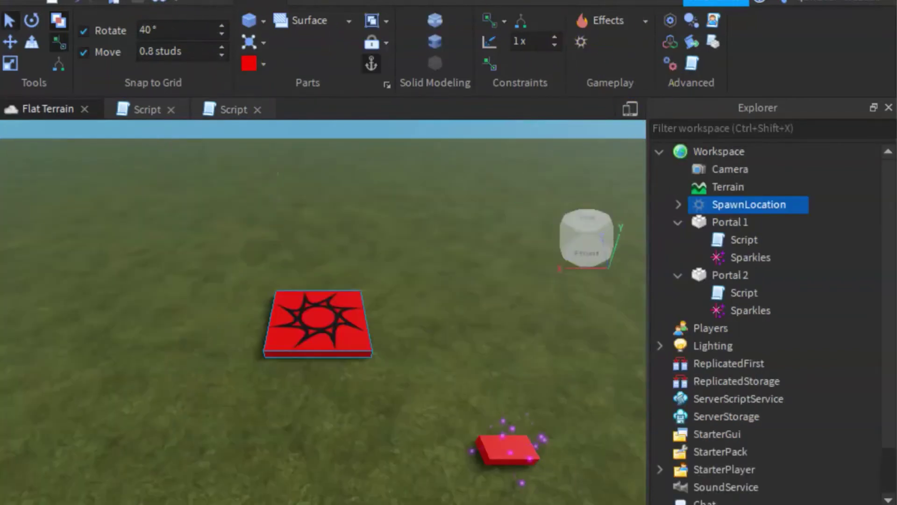
# Anchor both the Portal 2 and Portal 1 parts, and clear the selection
pyautogui.click(514, 460)
pyautogui.click(218, 3)
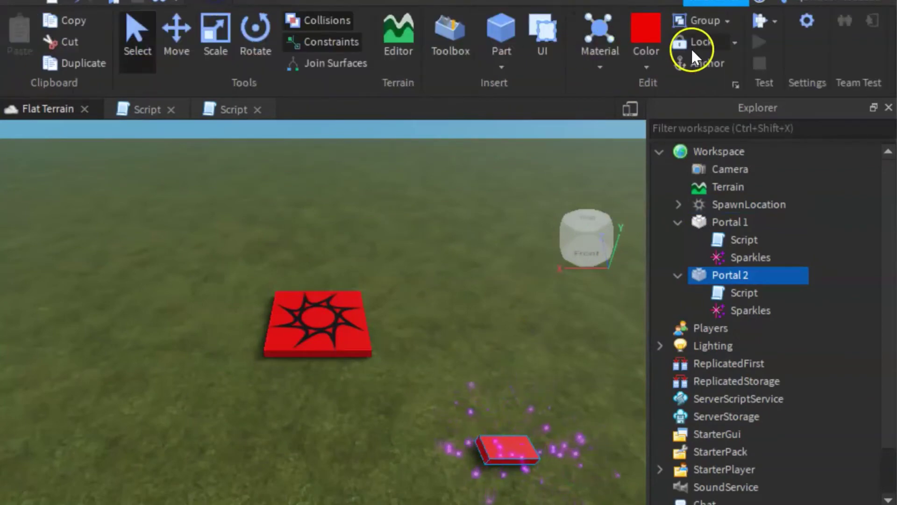
pyautogui.click(694, 59)
pyautogui.click(477, 275)
pyautogui.press('a')
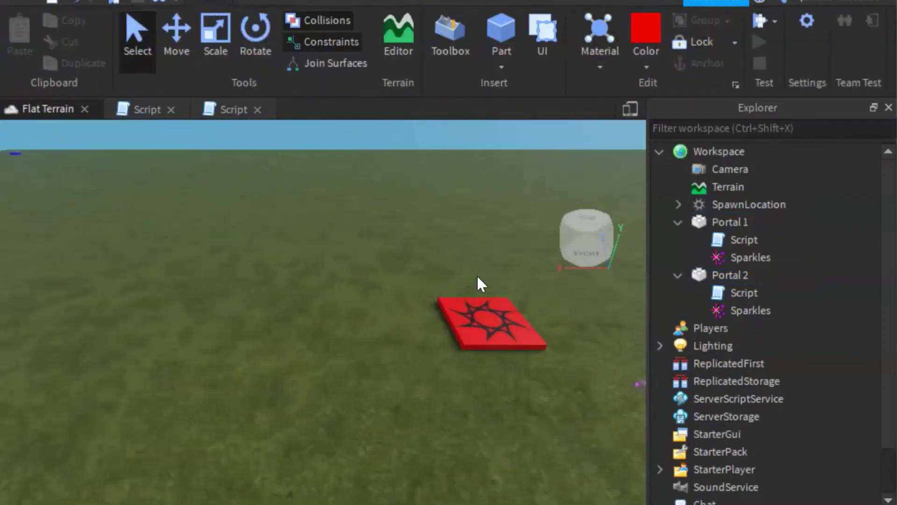
pyautogui.click(731, 222)
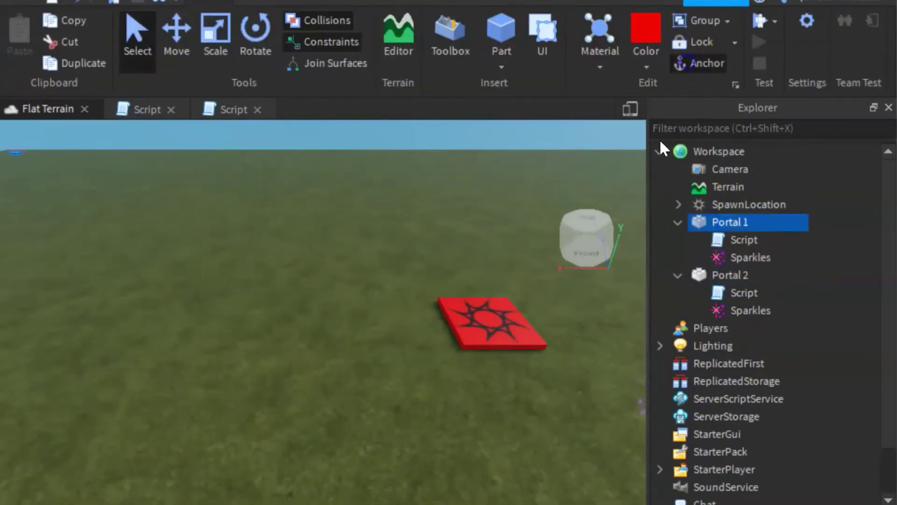
pyautogui.click(500, 214)
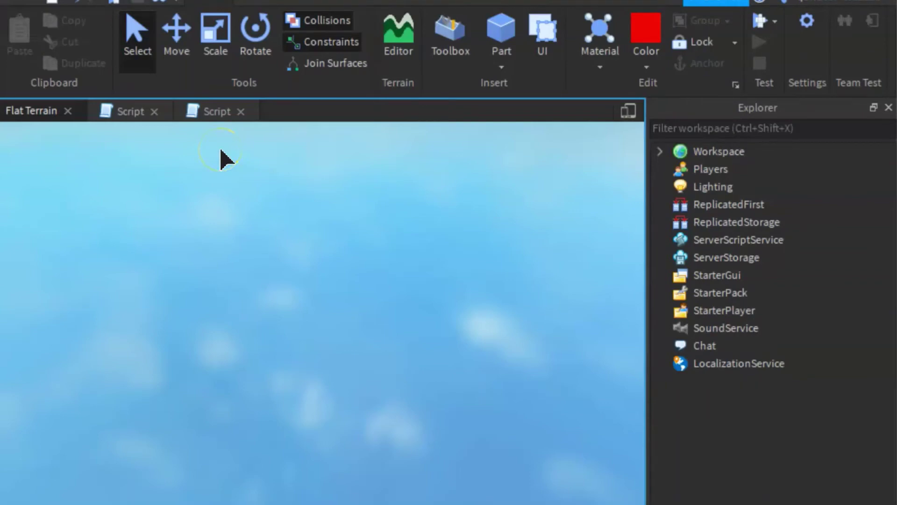
# Start a playtest and walk the character from the spawn pad into the red portal
pyautogui.press('F5')
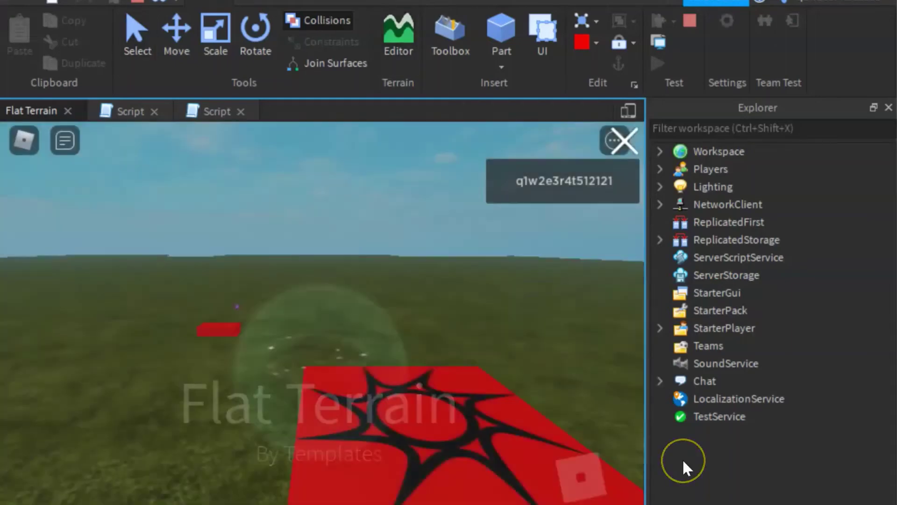
pyautogui.press('Left')
pyautogui.press('Up')
pyautogui.press('Left')
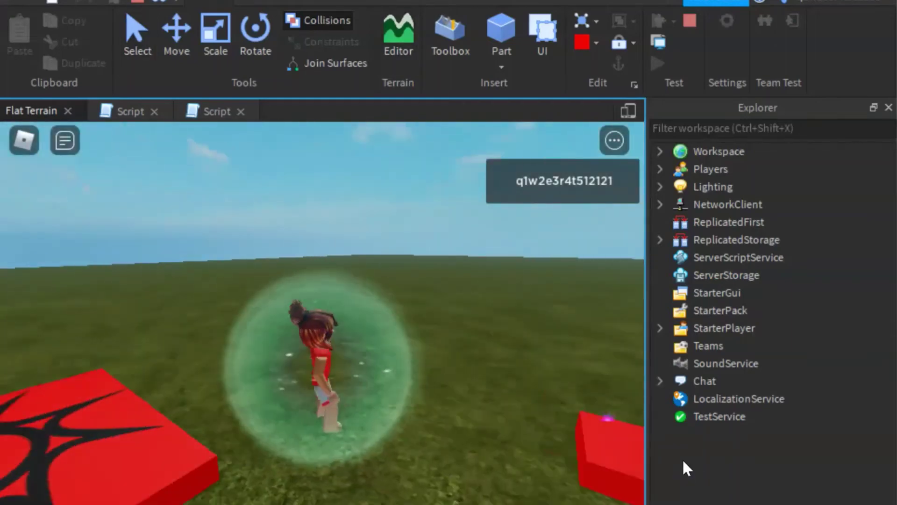
pyautogui.press('Right')
pyautogui.press('Up')
pyautogui.press('Right')
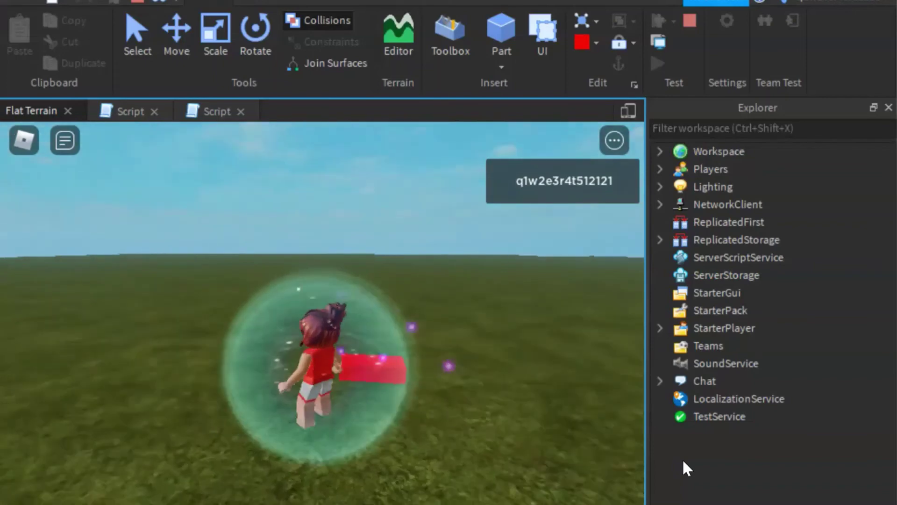
pyautogui.press('Up')
# Walk the character into the blue portal and back through the red one to test teleporting both ways
pyautogui.press('Left')
pyautogui.press('Left')
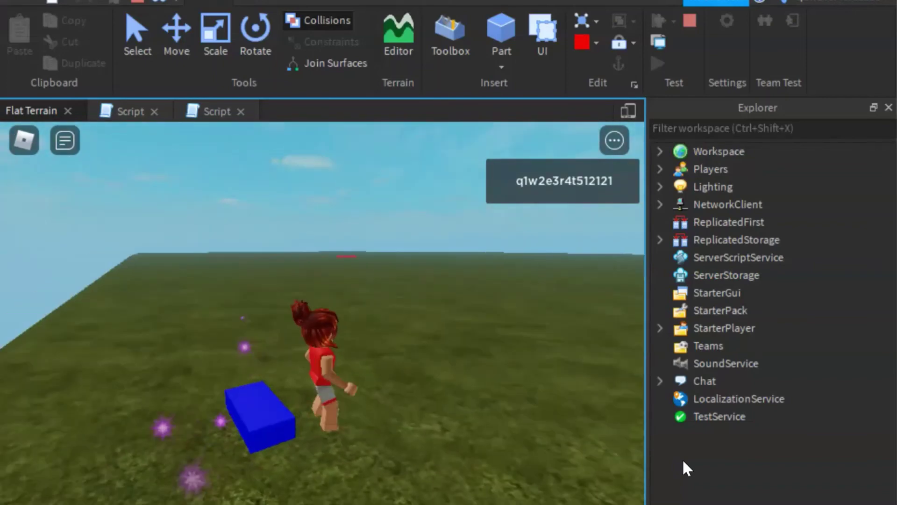
pyautogui.press('Up')
pyautogui.press('Right')
pyautogui.press('Down')
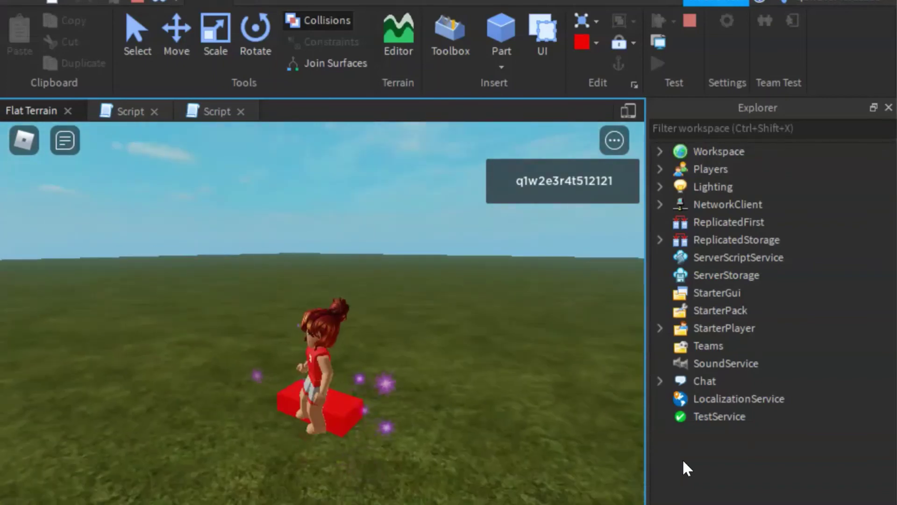
pyautogui.press('Down')
pyautogui.press('Right')
pyautogui.press('Up')
pyautogui.press('s')
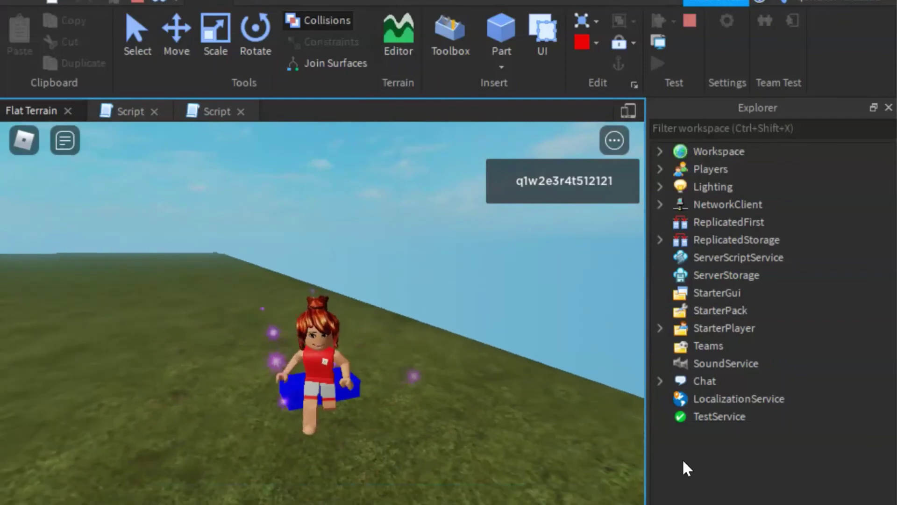
# Send the character through the blue portal, step on and off the red one until it teleports again, and stop the playtest
pyautogui.press('w')
pyautogui.press('d')
pyautogui.press('a')
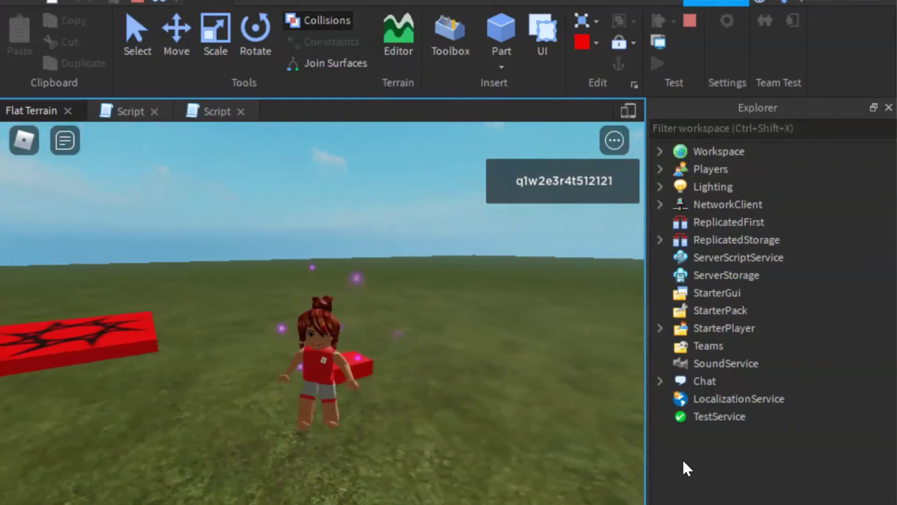
pyautogui.press('s')
pyautogui.press('w')
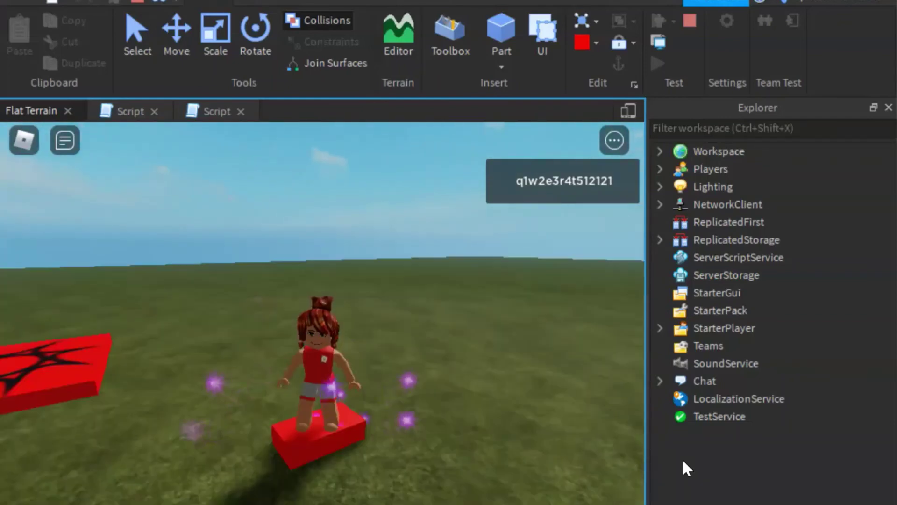
pyautogui.press('s')
pyautogui.press('w')
pyautogui.press('s')
pyautogui.press('w')
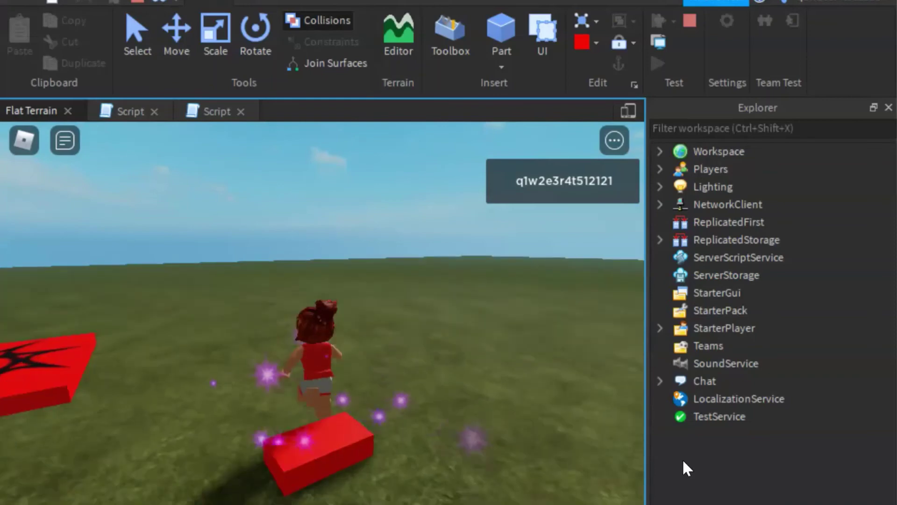
pyautogui.press('s')
pyautogui.press('w')
pyautogui.press('s')
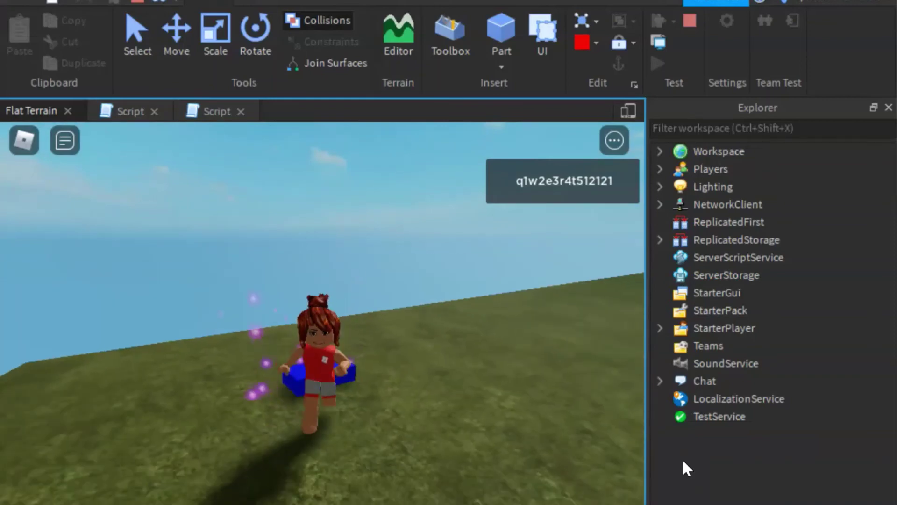
pyautogui.click(136, 1)
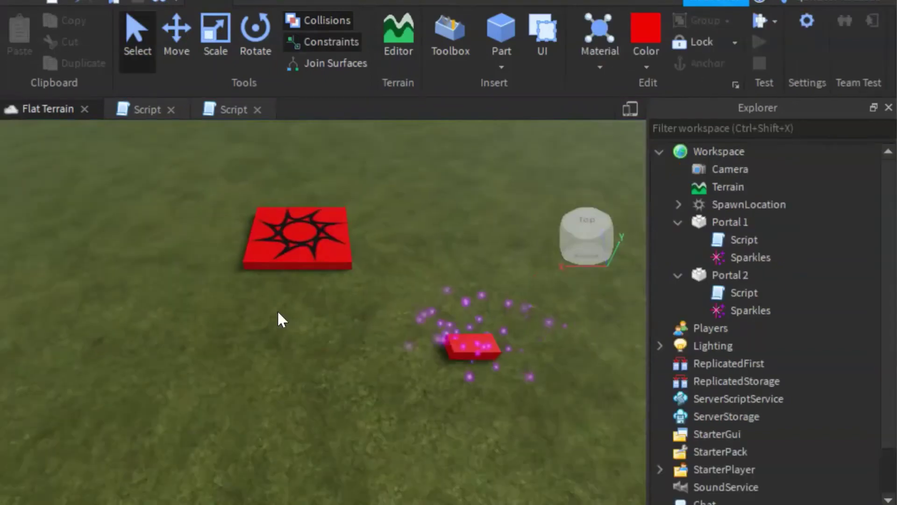
# Examine the layout of the spawn location and both portals across the terrain
pyautogui.scroll(-3, 279, 313)
pyautogui.moveTo(278, 312); pyautogui.dragTo(278, 313, button='right')
pyautogui.press('w')
pyautogui.press('d')
pyautogui.scroll(-5, 278, 312)
pyautogui.press('a')
pyautogui.press('w')
pyautogui.scroll(-5, 277, 310)
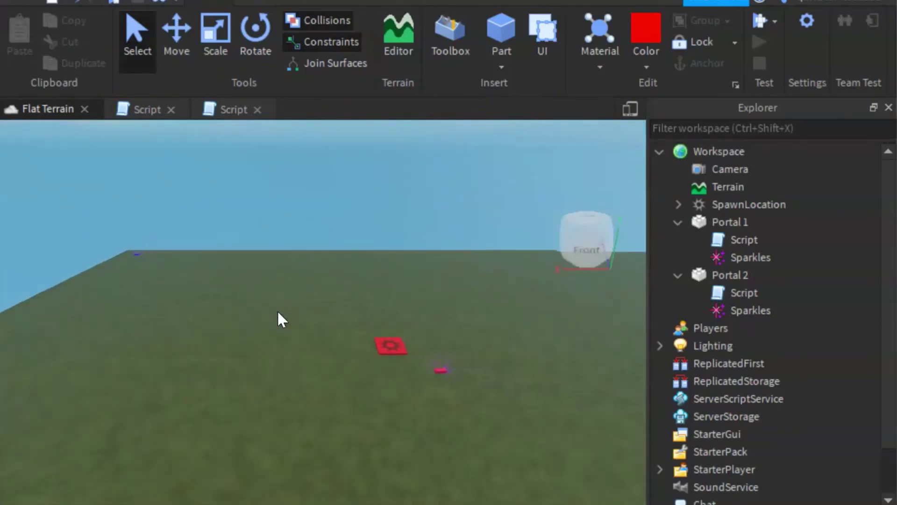
pyautogui.scroll(5, 277, 310)
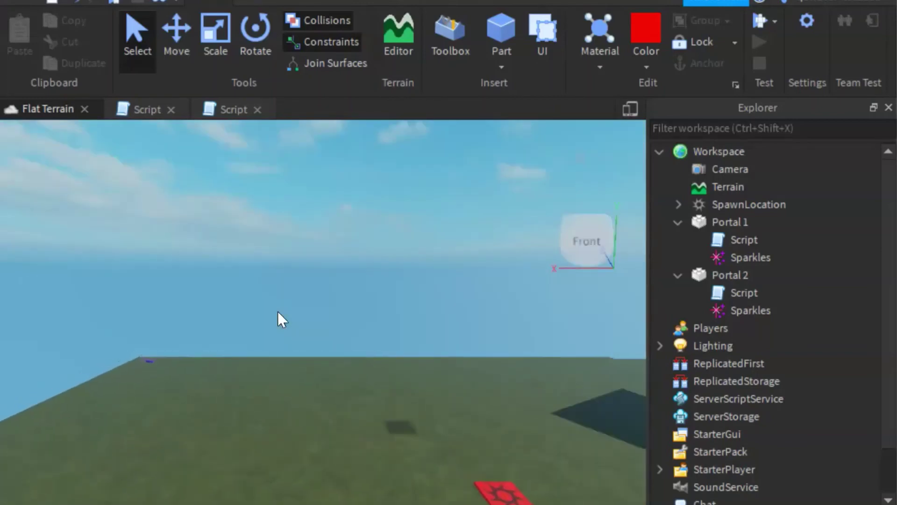
pyautogui.moveTo(278, 311); pyautogui.dragTo(278, 311, button='right')
pyautogui.press('w')
pyautogui.press('a')
pyautogui.press('w')
pyautogui.press('a')
pyautogui.press('s')
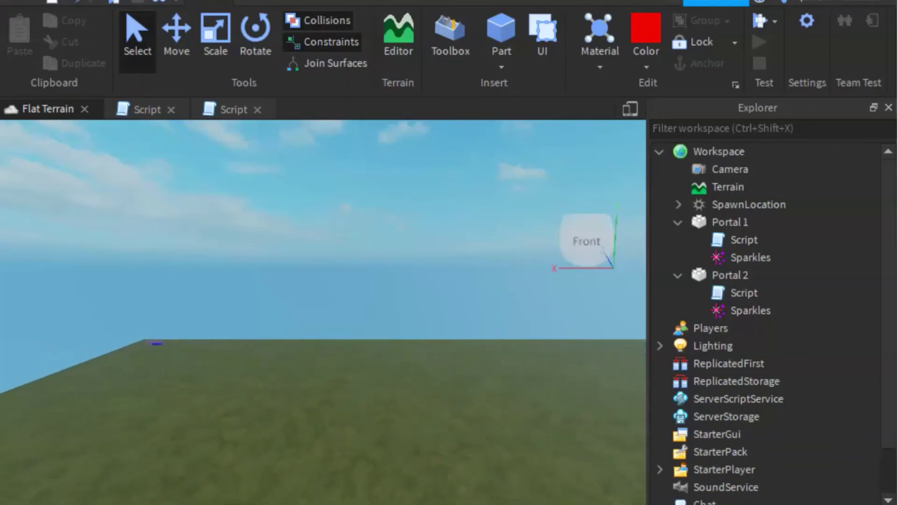